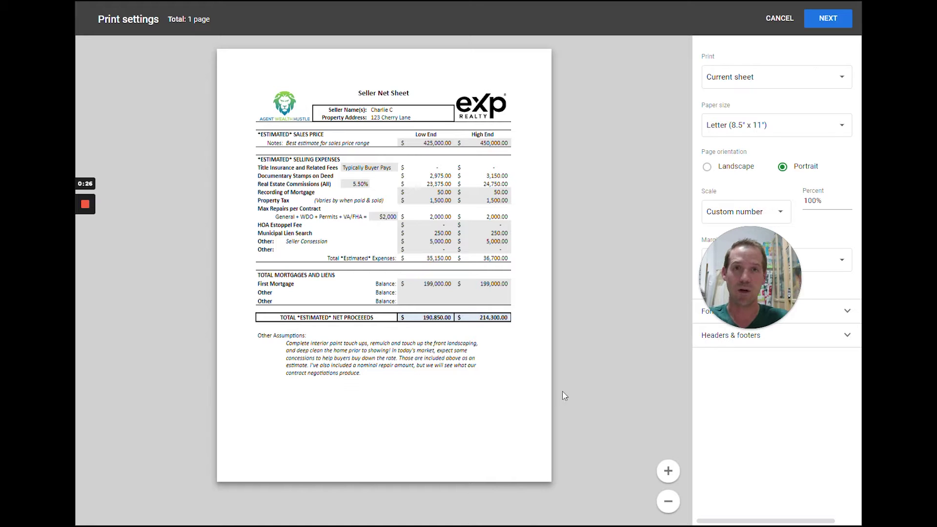
- Leave the print settings without printing and look over the net sheet's two logos and the Other Assumptions notes
{"action": "left_click", "coordinate": [777, 18]}
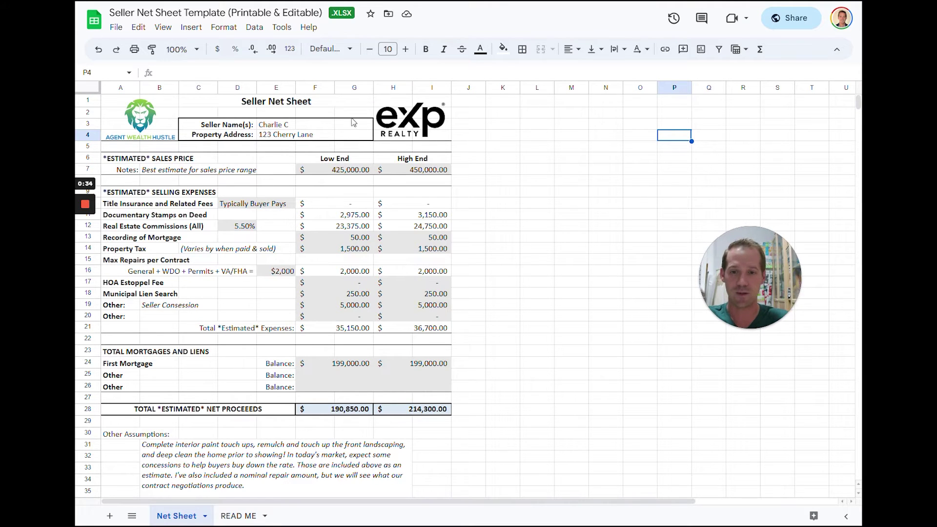
{"action": "left_click", "coordinate": [399, 121]}
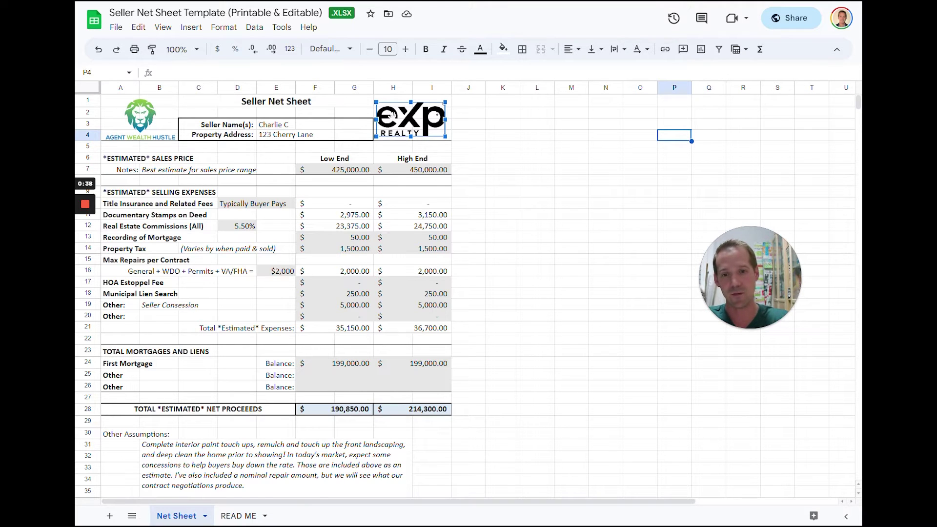
{"action": "left_click", "coordinate": [124, 113]}
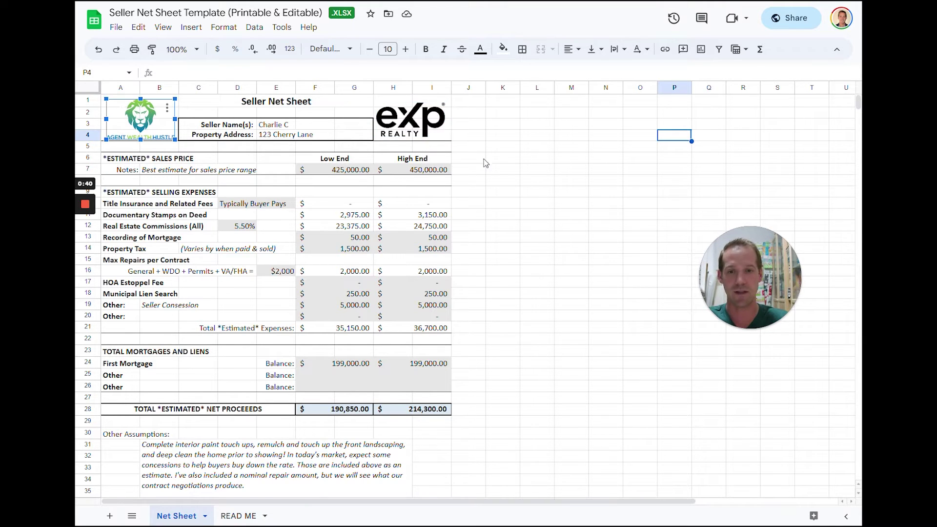
{"action": "left_click", "coordinate": [499, 170]}
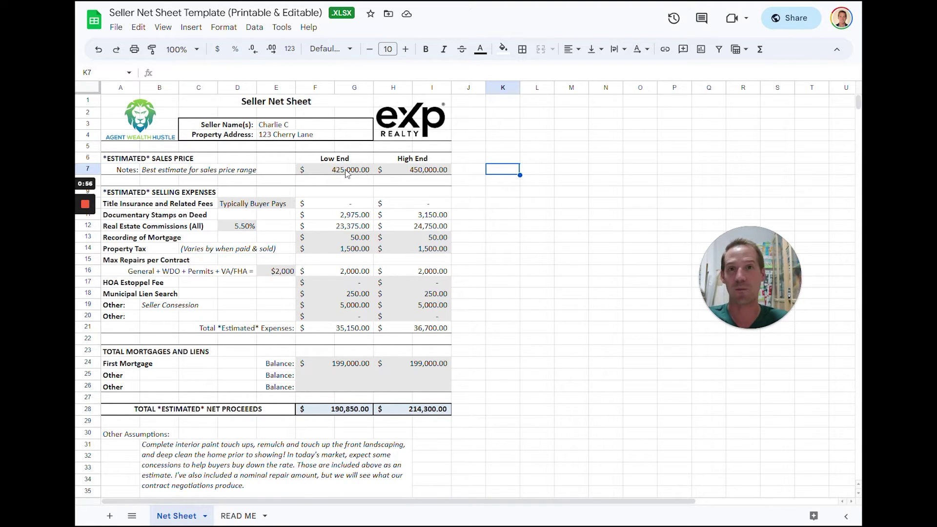
{"action": "left_click", "coordinate": [214, 451]}
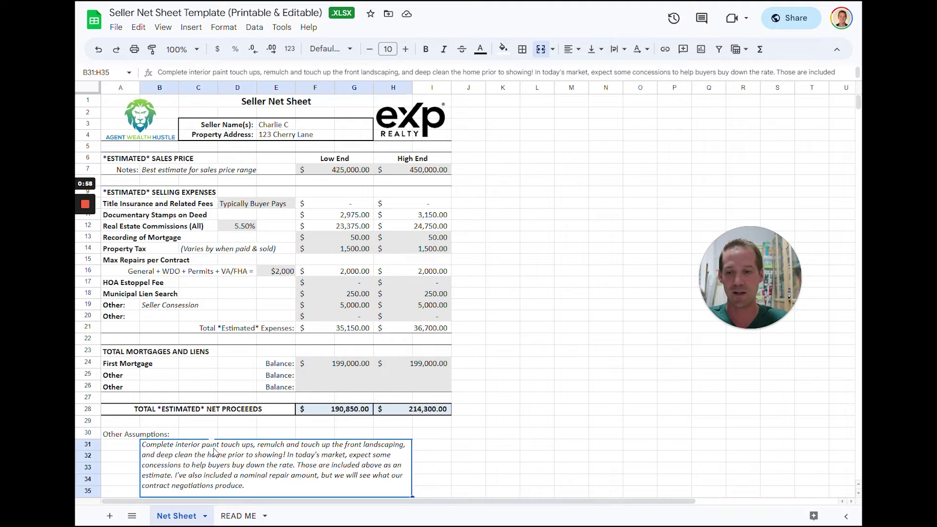
{"action": "left_click", "coordinate": [499, 410]}
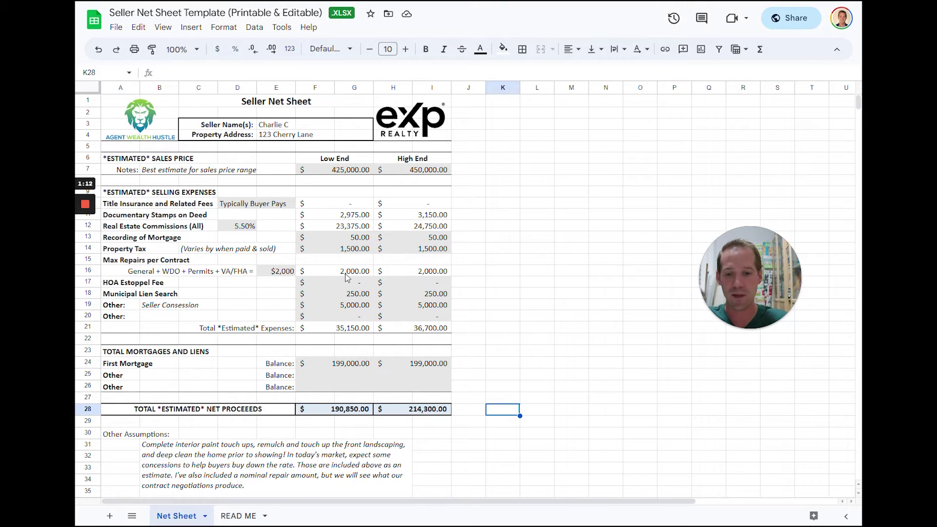
{"action": "left_click", "coordinate": [564, 331]}
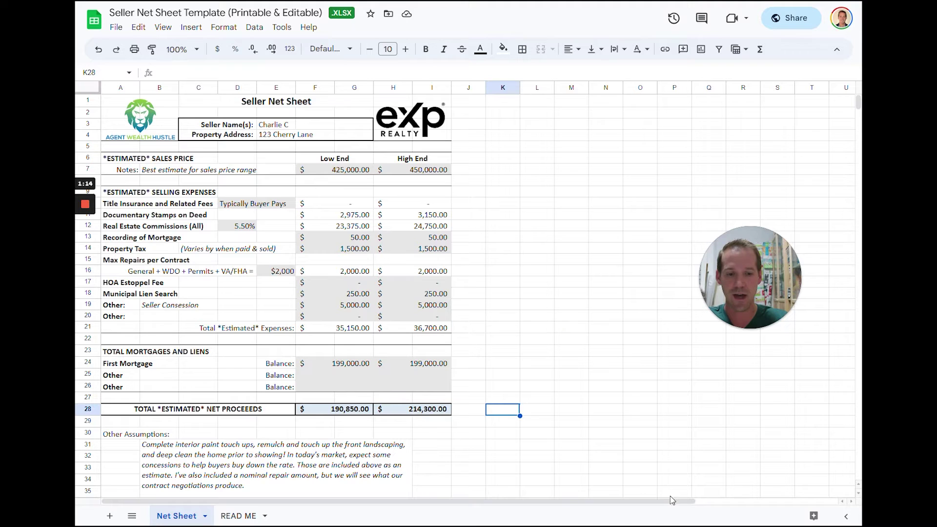
{"action": "left_click", "coordinate": [847, 519]}
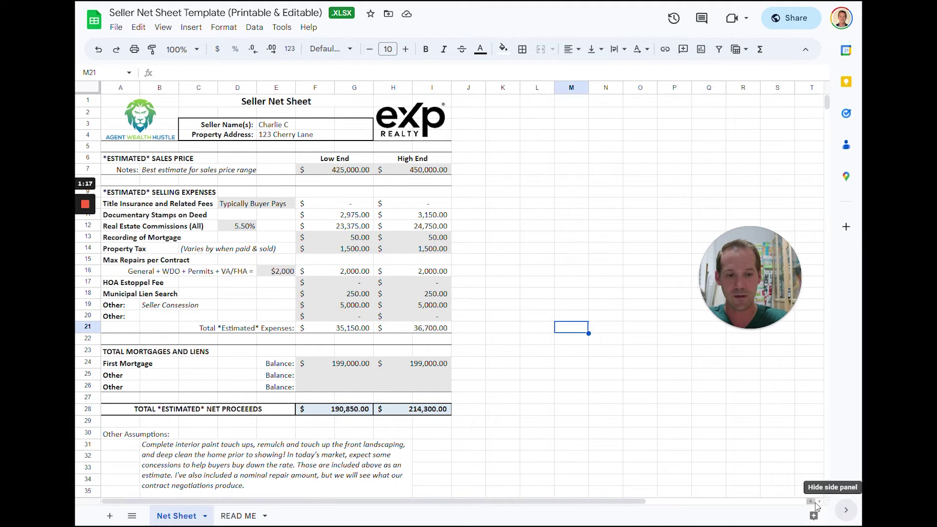
{"action": "left_click", "coordinate": [845, 515]}
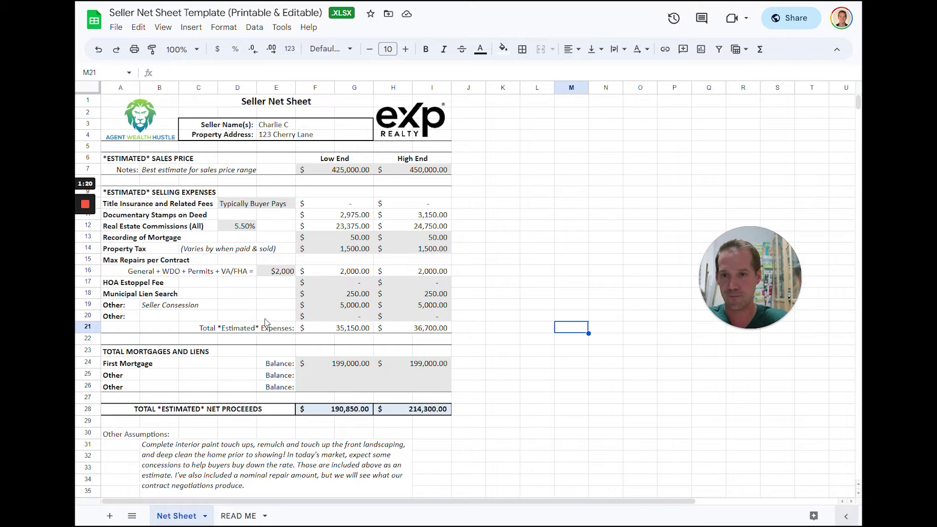
- Set the zoom of the net sheet to 125%
{"action": "left_click", "coordinate": [167, 30]}
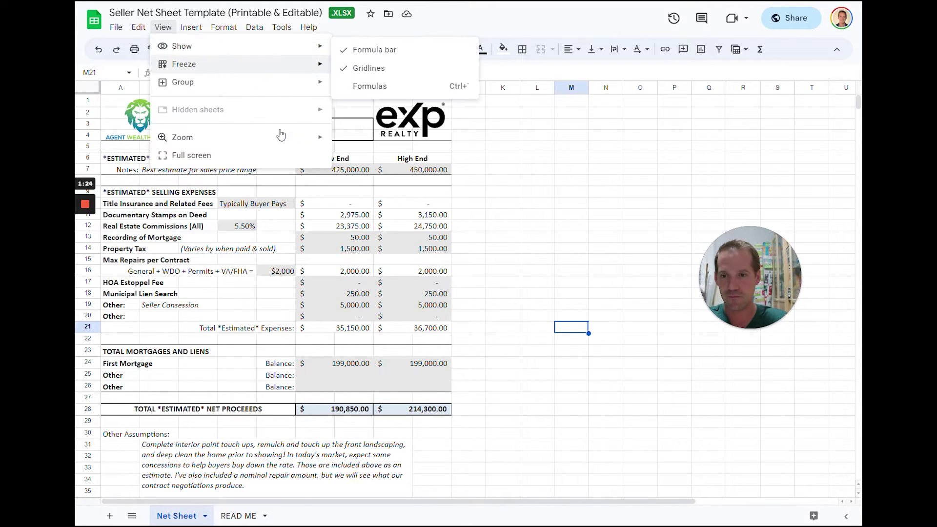
{"action": "mouse_move", "coordinate": [280, 139]}
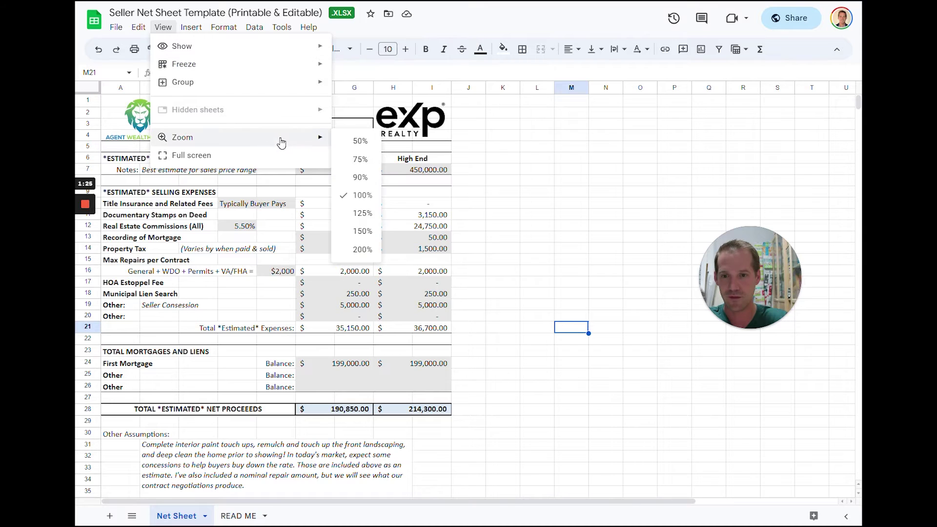
{"action": "left_click", "coordinate": [361, 214]}
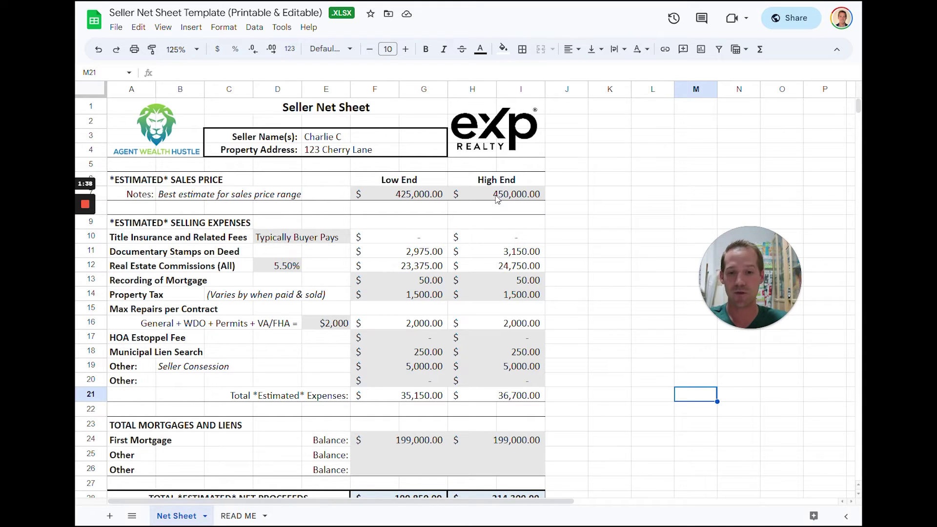
- Set the High End amount for Max Repairs per Contract to 0
{"action": "scroll", "coordinate": [467, 361], "scroll_direction": "down", "scroll_amount": 1}
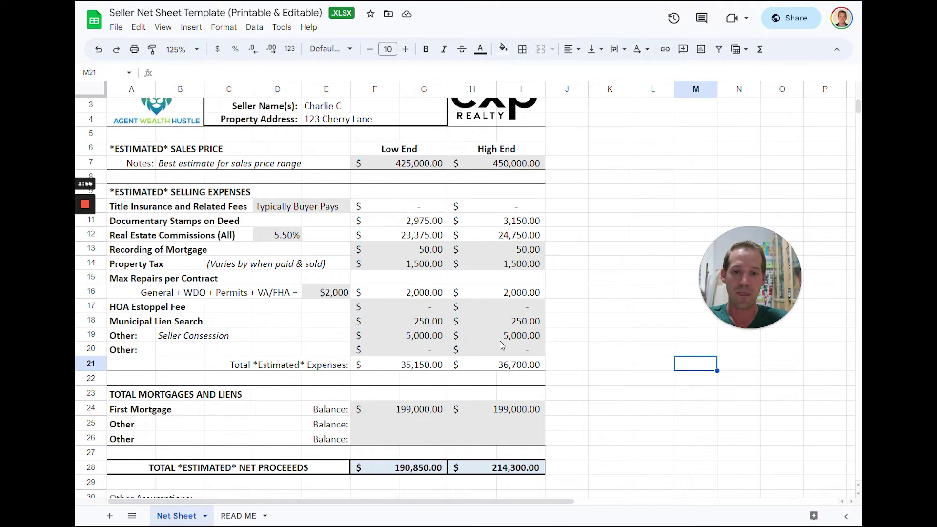
{"action": "left_click", "coordinate": [520, 294]}
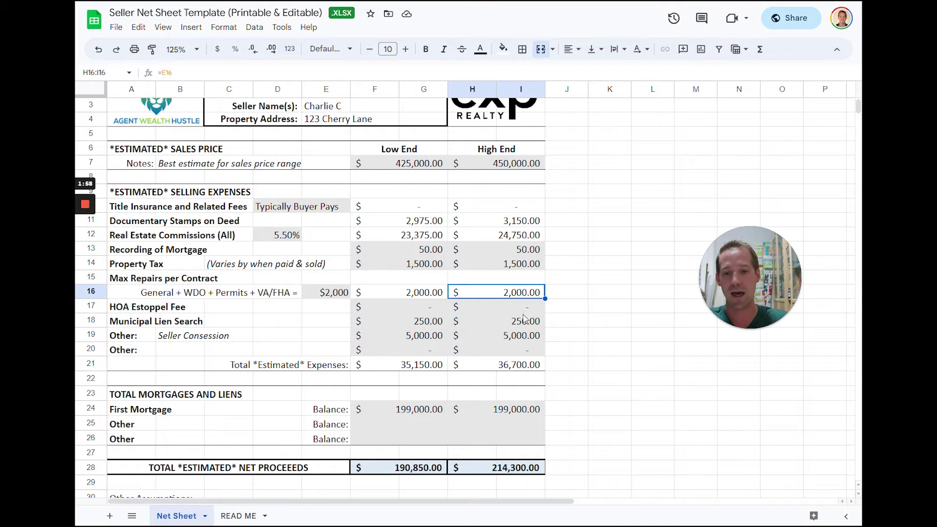
{"action": "type", "text": "0"}
{"action": "key", "text": "Return"}
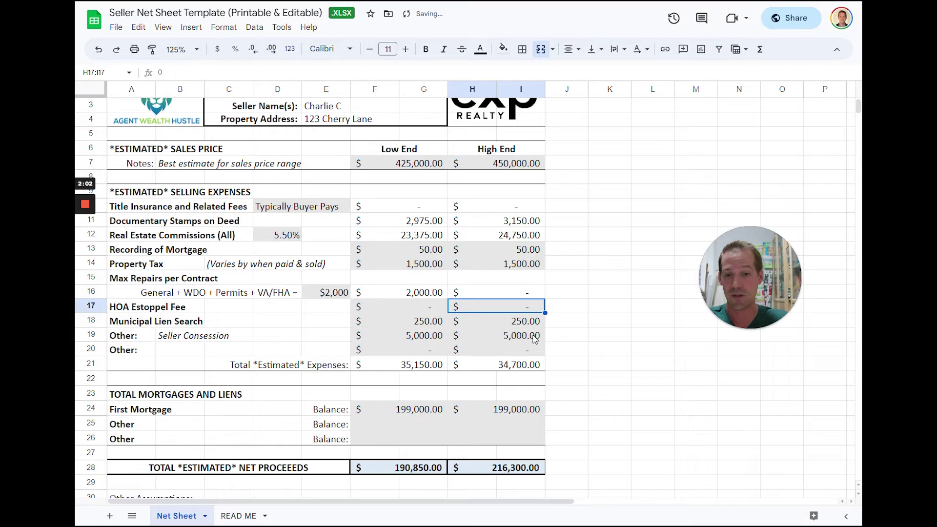
- Set the High End Seller Consession amount to 0 and check the High End net proceeds
{"action": "left_click", "coordinate": [536, 335]}
{"action": "type", "text": "0"}
{"action": "key", "text": "Return"}
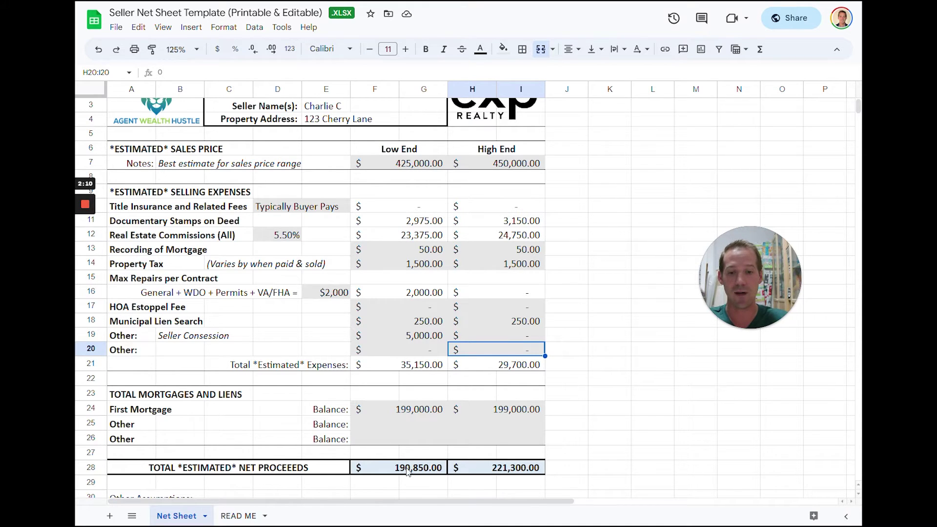
{"action": "left_click", "coordinate": [525, 472]}
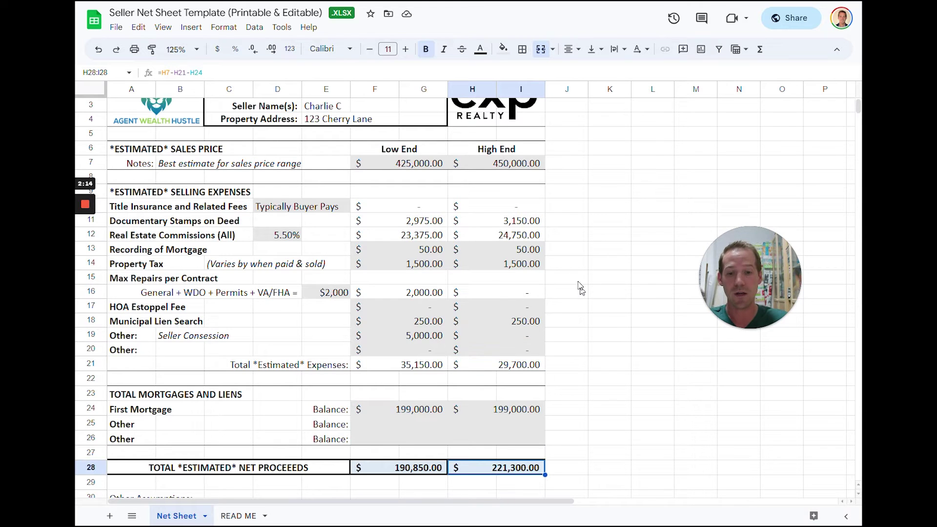
{"action": "left_click", "coordinate": [579, 251]}
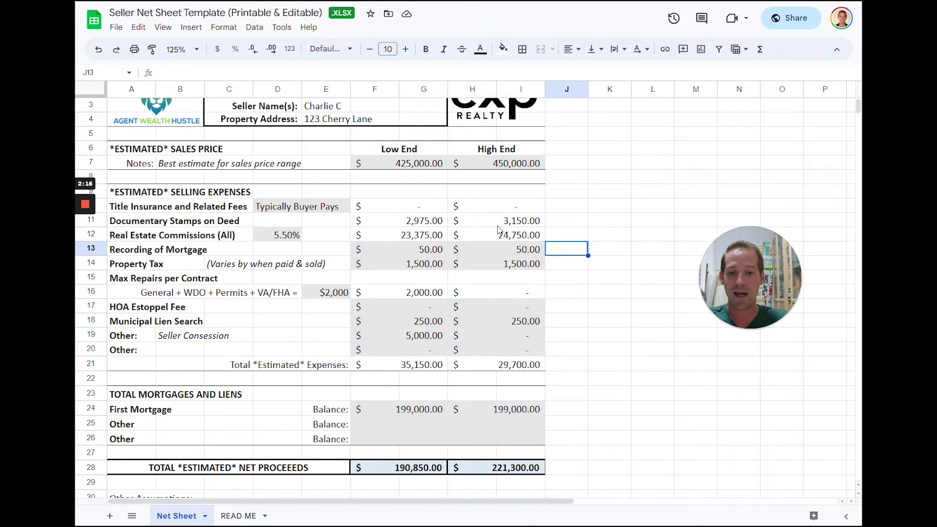
- Review the Low End sales price, property tax and mortgage recording entries, and set the Real Estate Commissions rate to 6%
{"action": "left_click", "coordinate": [404, 164]}
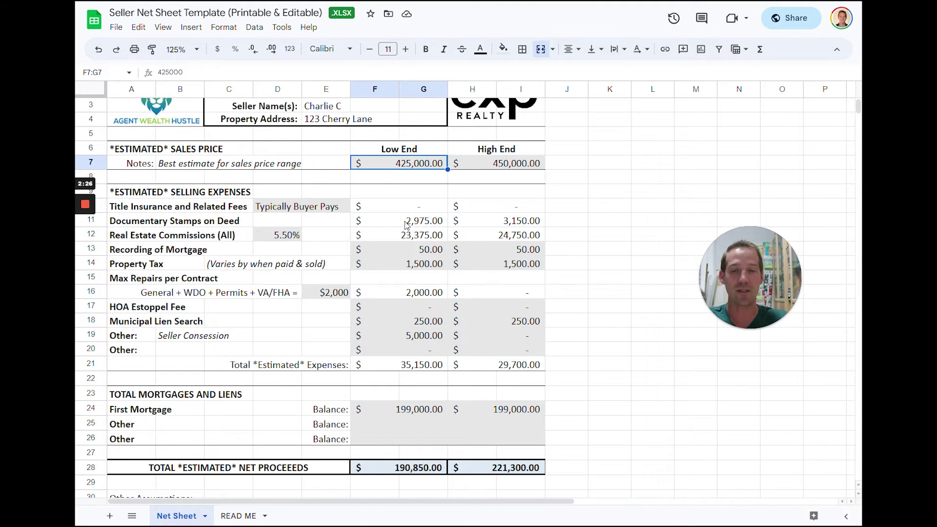
{"action": "left_click", "coordinate": [424, 266]}
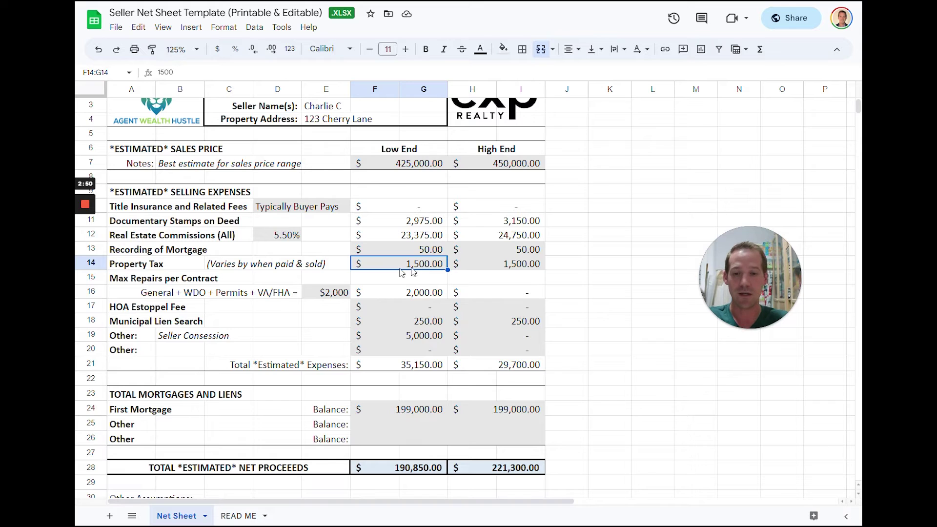
{"action": "left_click", "coordinate": [429, 251]}
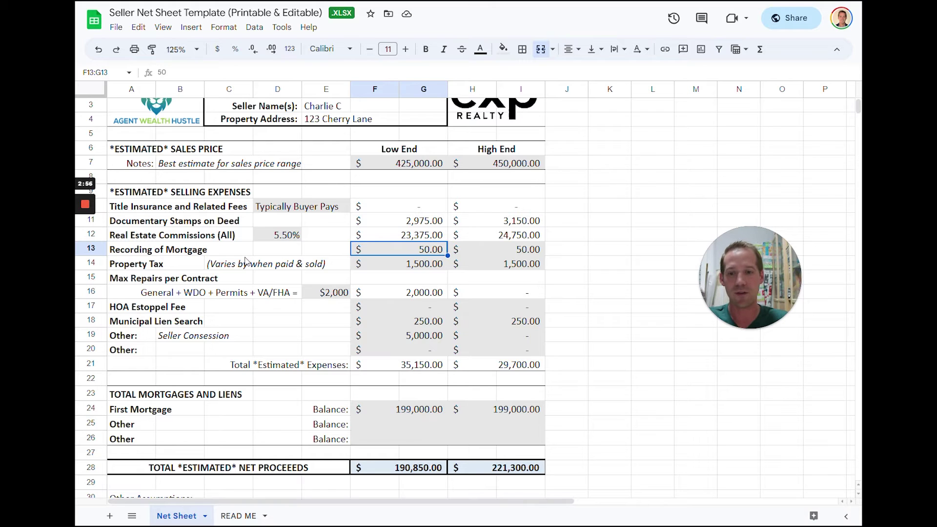
{"action": "left_click", "coordinate": [285, 237]}
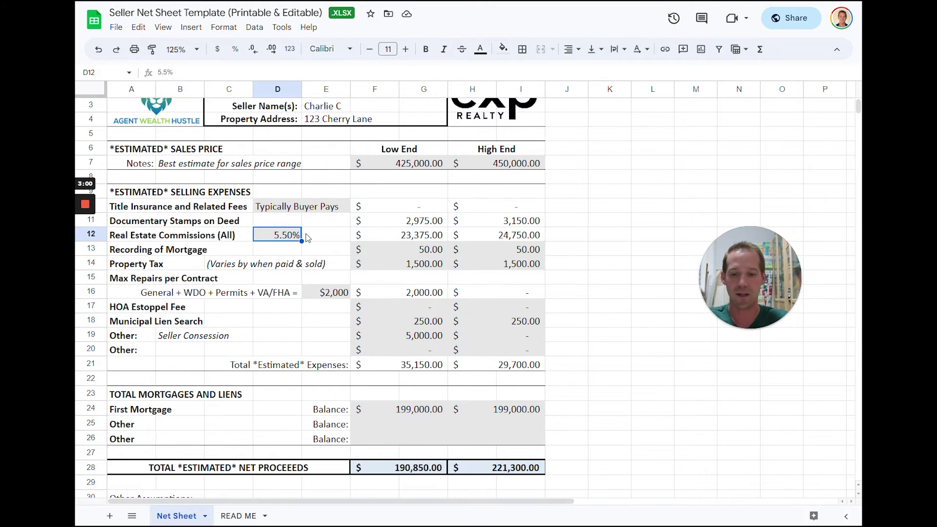
{"action": "type", "text": "6"}
{"action": "key", "text": "Return"}
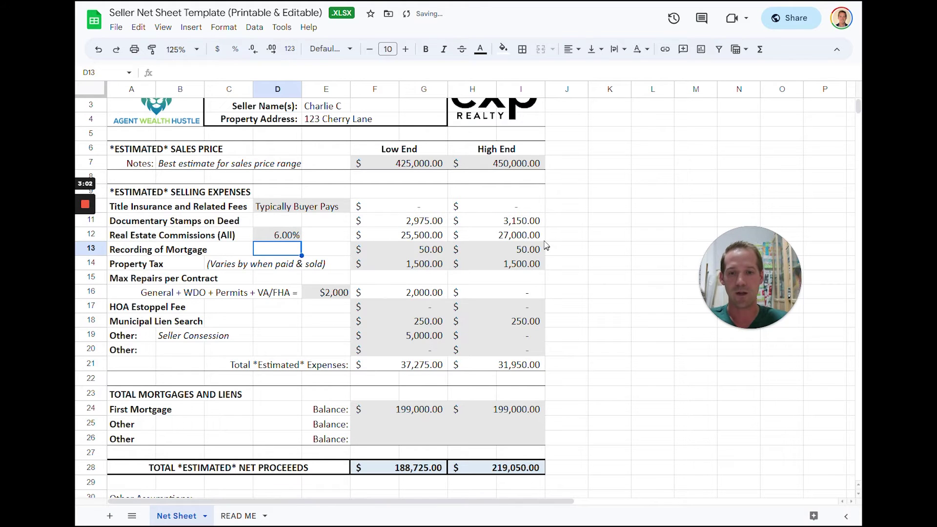
- Inspect the Documentary Stamps on Deed formulas for the Low End and High End
{"action": "left_click", "coordinate": [410, 221]}
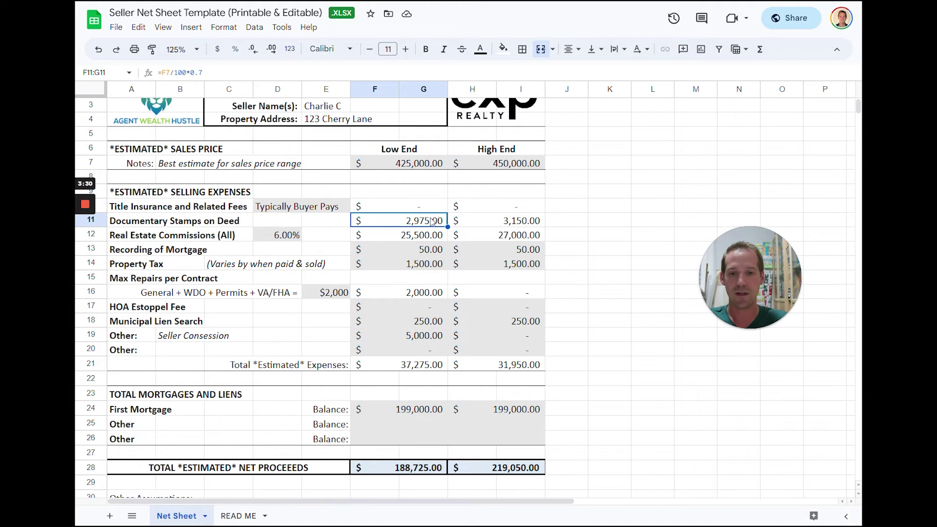
{"action": "left_click", "coordinate": [468, 221]}
{"action": "left_click", "coordinate": [429, 220]}
{"action": "left_click", "coordinate": [401, 279]}
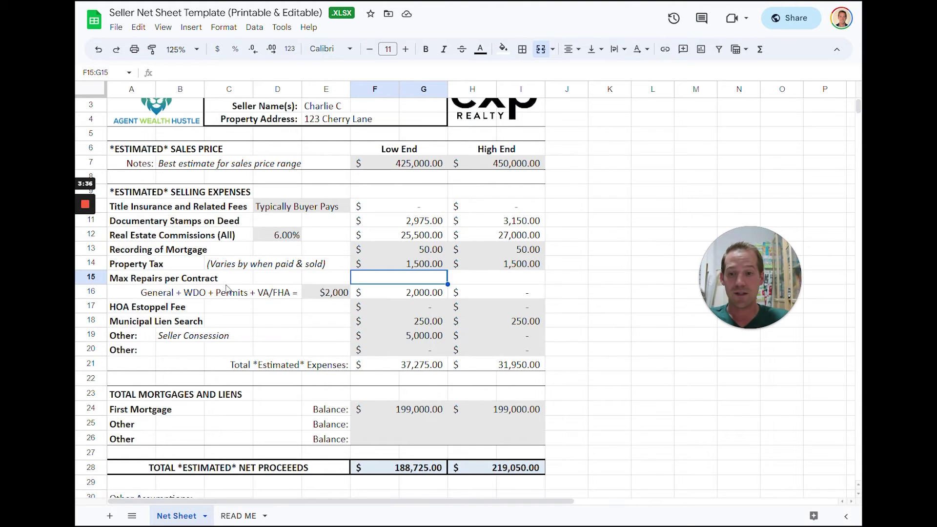
- Link the High End repairs amount in row 16 to the maximum repairs value with the formula =E16
{"action": "left_click", "coordinate": [320, 294]}
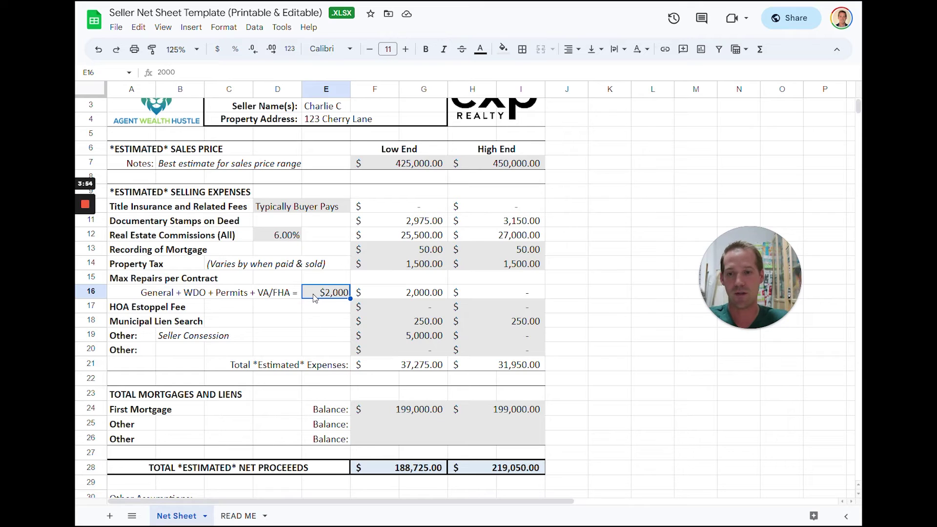
{"action": "left_click", "coordinate": [491, 295]}
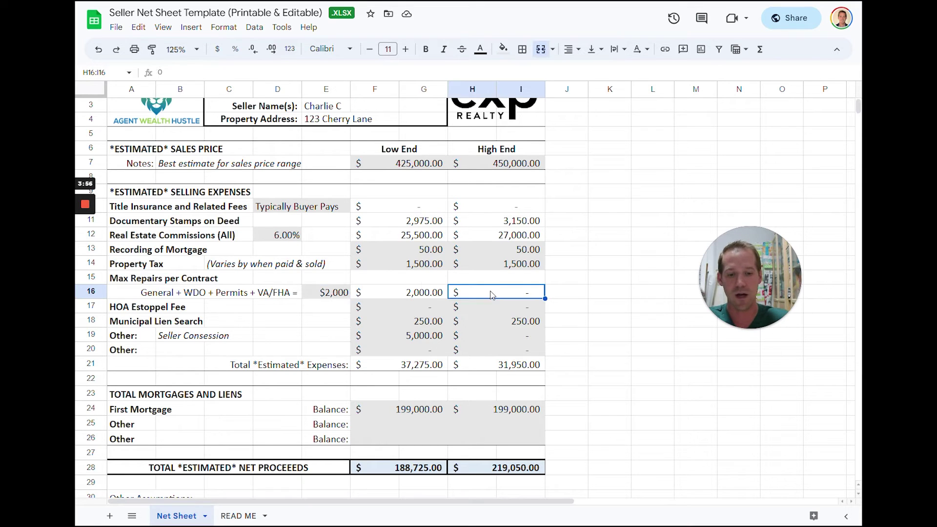
{"action": "type", "text": "="}
{"action": "left_click", "coordinate": [343, 292]}
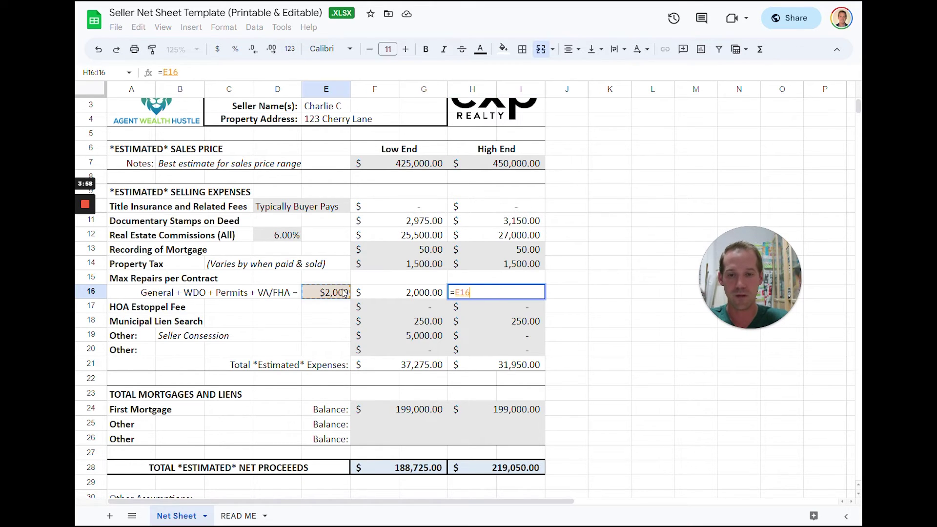
{"action": "key", "text": "Return"}
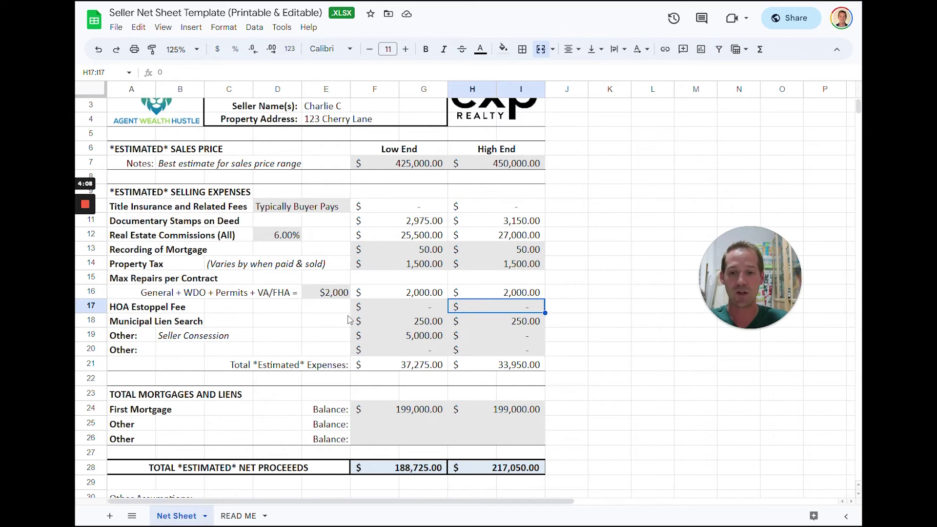
- Review the Municipal Lien Search and Seller Consession entries, and label the empty Other expense in row 20 Home Warranty
{"action": "left_click", "coordinate": [382, 321]}
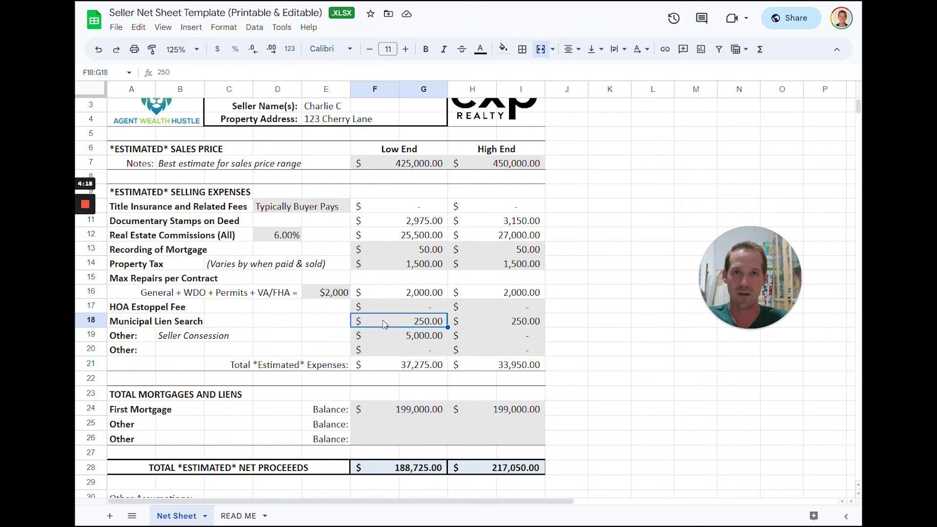
{"action": "left_click", "coordinate": [184, 338]}
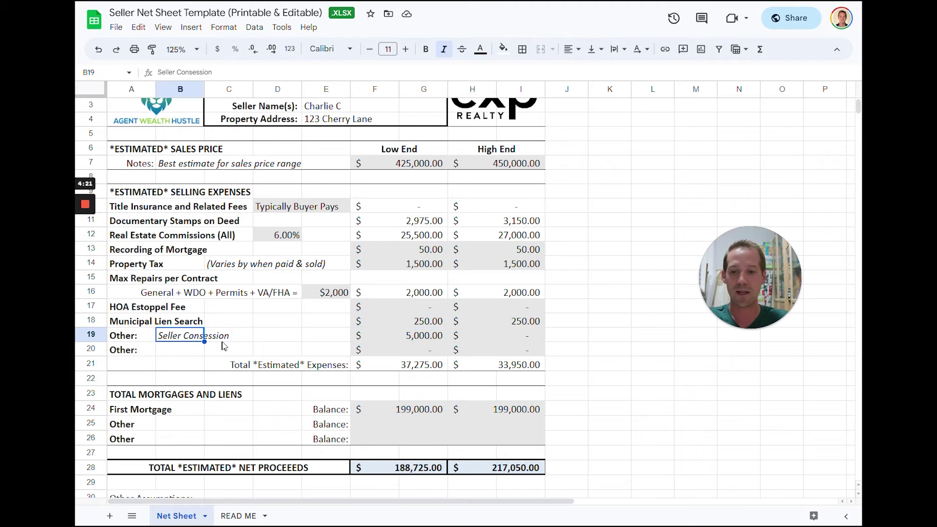
{"action": "left_click", "coordinate": [193, 355]}
{"action": "type", "text": "Home Wa"}
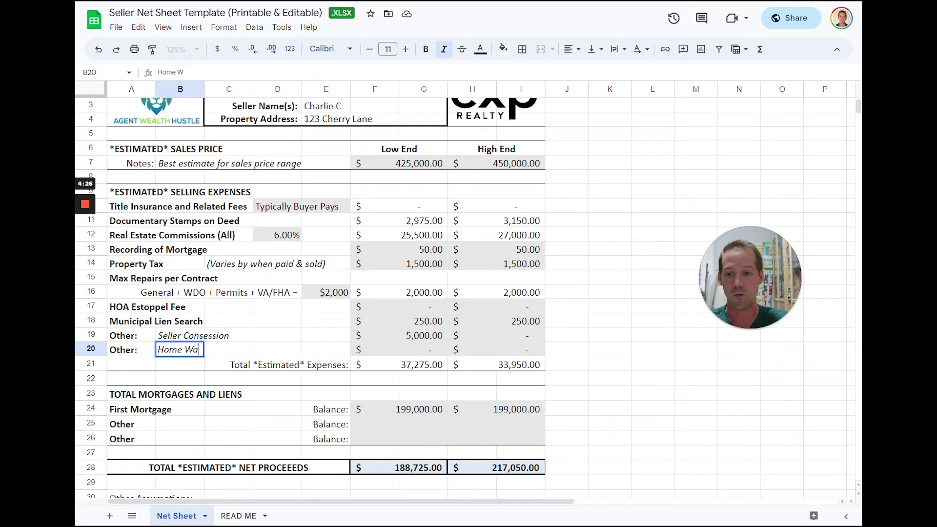
{"action": "type", "text": "rranty"}
{"action": "key", "text": "Return"}
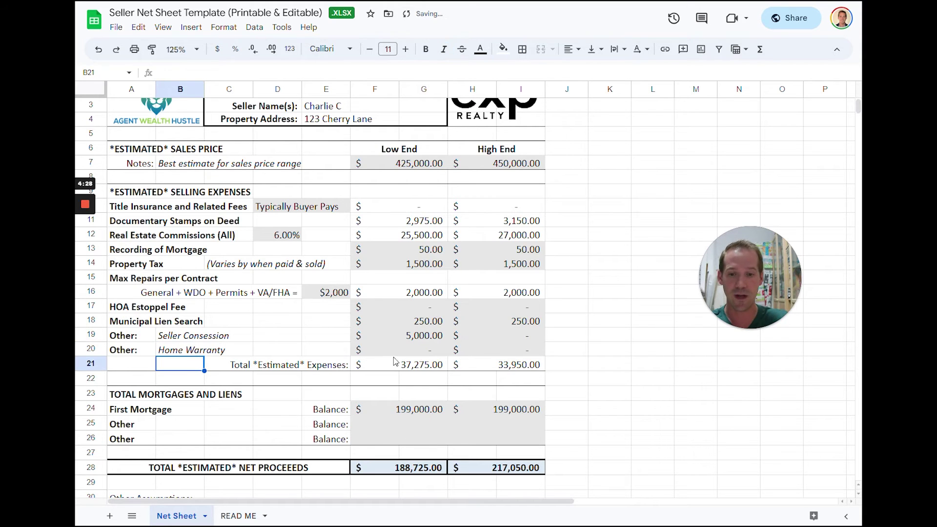
- Enter 650 as the Low End amount for Home Warranty
{"action": "left_click", "coordinate": [414, 355]}
{"action": "type", "text": "6"}
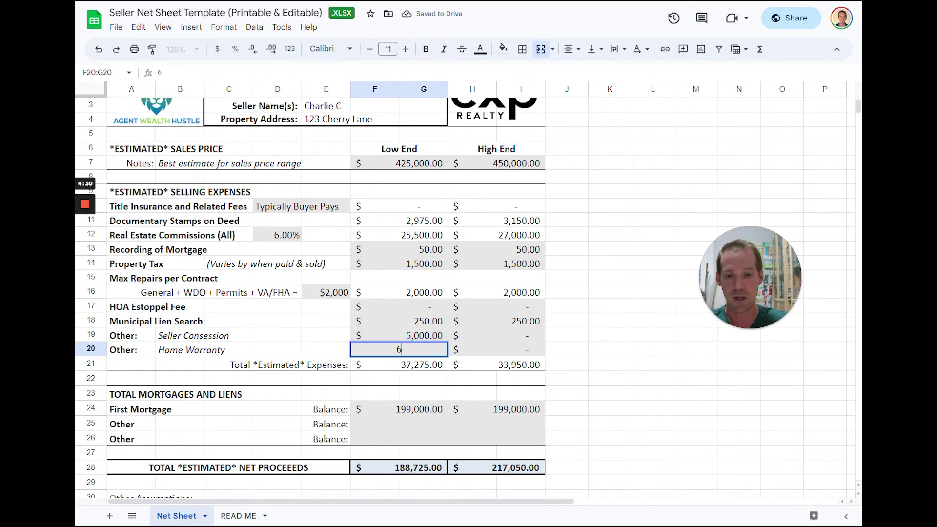
{"action": "type", "text": "50"}
{"action": "key", "text": "Tab"}
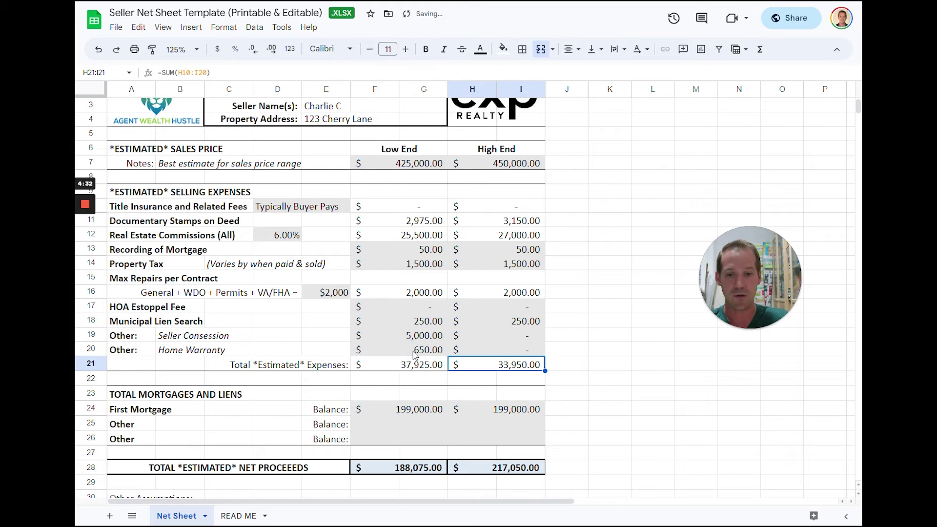
- Enter 650 as the High End amount for Home Warranty in row 20
{"action": "type", "text": "650"}
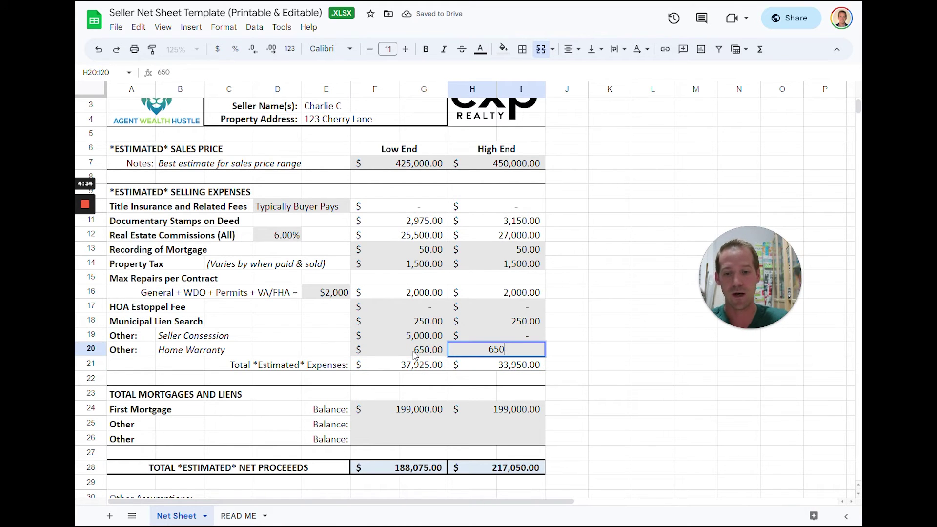
{"action": "key", "text": "Return"}
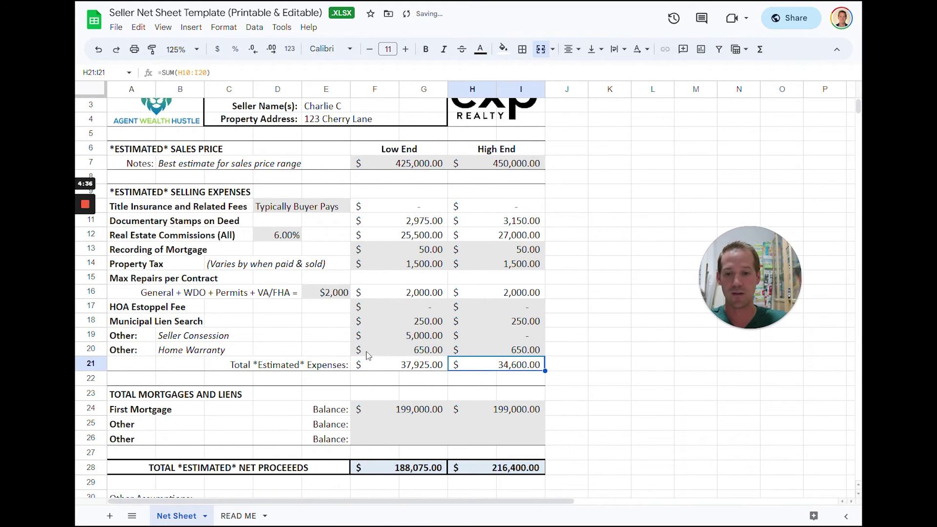
- Make the Total *Estimated* Expenses label in row 21 bold
{"action": "left_click", "coordinate": [277, 369]}
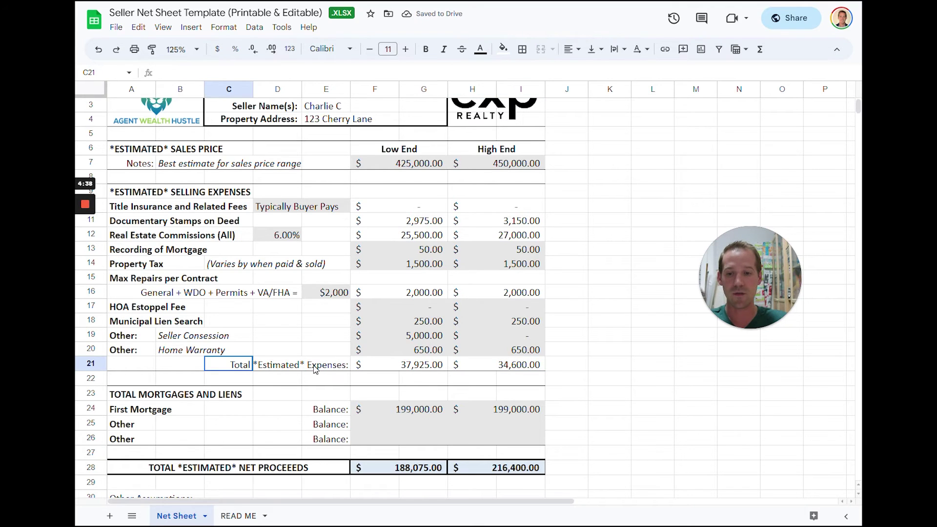
{"action": "left_click", "coordinate": [324, 365]}
{"action": "key", "text": "ctrl+b"}
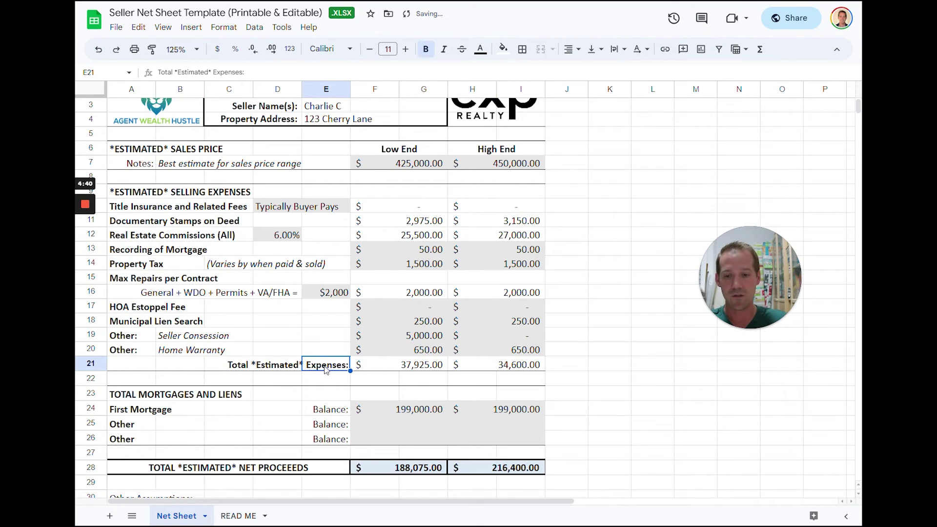
{"action": "key", "text": "Right"}
{"action": "key", "text": "Right"}
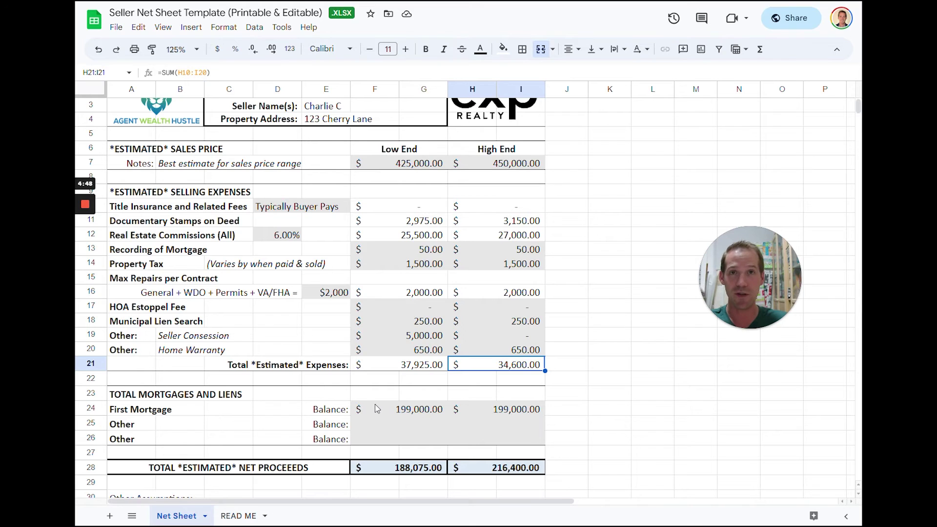
- Examine the Low End First Mortgage balance and the Low End and High End net proceeds formulas in row 28
{"action": "left_click", "coordinate": [410, 412]}
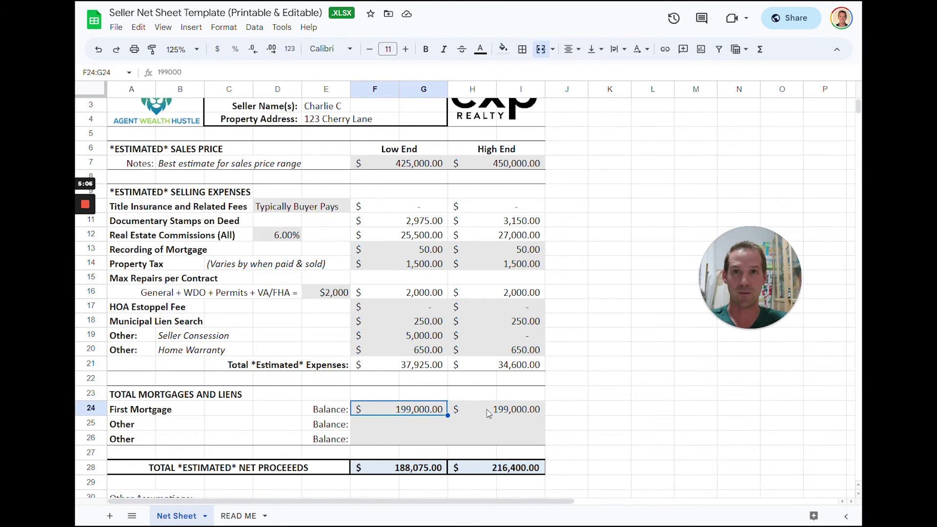
{"action": "left_click", "coordinate": [418, 470]}
{"action": "left_click", "coordinate": [499, 472]}
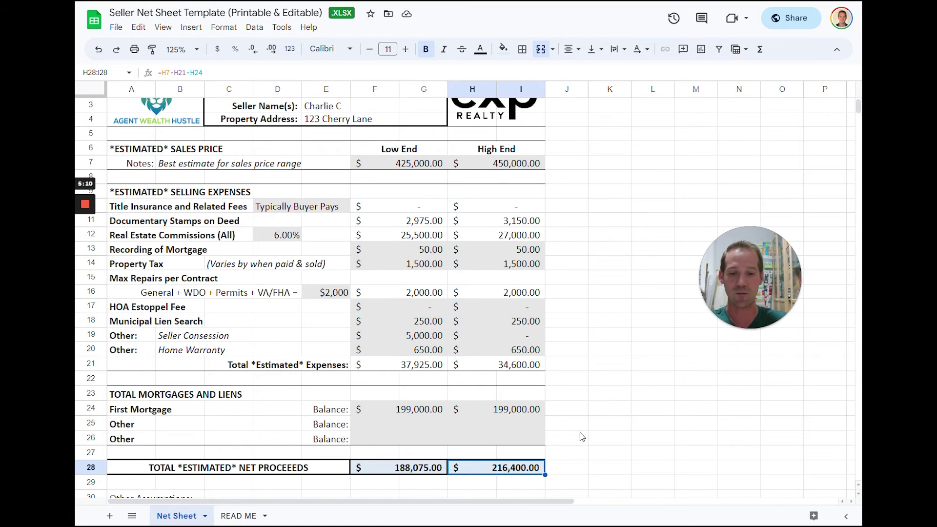
{"action": "right_click", "coordinate": [574, 405]}
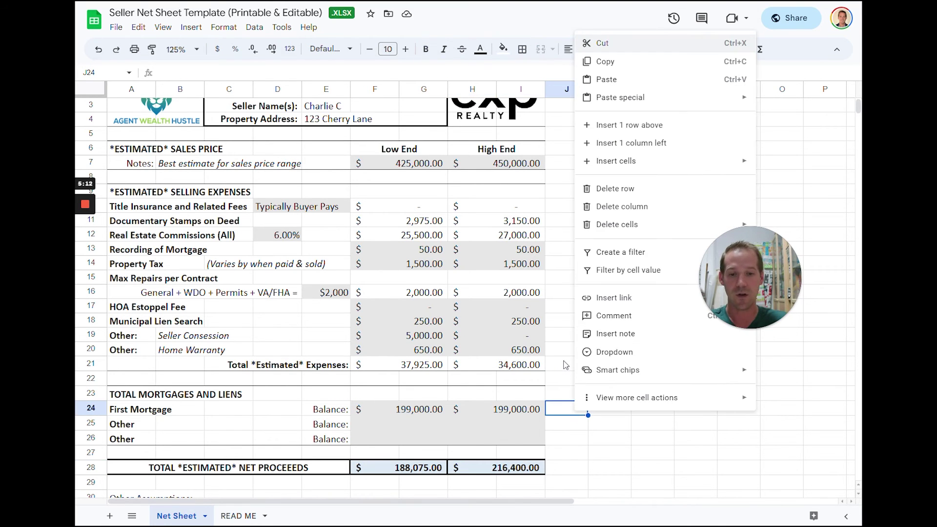
{"action": "left_click", "coordinate": [566, 365]}
- Read the Other Assumptions note below the net proceeds, selecting its merged cell
{"action": "scroll", "coordinate": [564, 365], "scroll_direction": "down", "scroll_amount": 3}
{"action": "scroll", "coordinate": [565, 365], "scroll_direction": "down", "scroll_amount": 2}
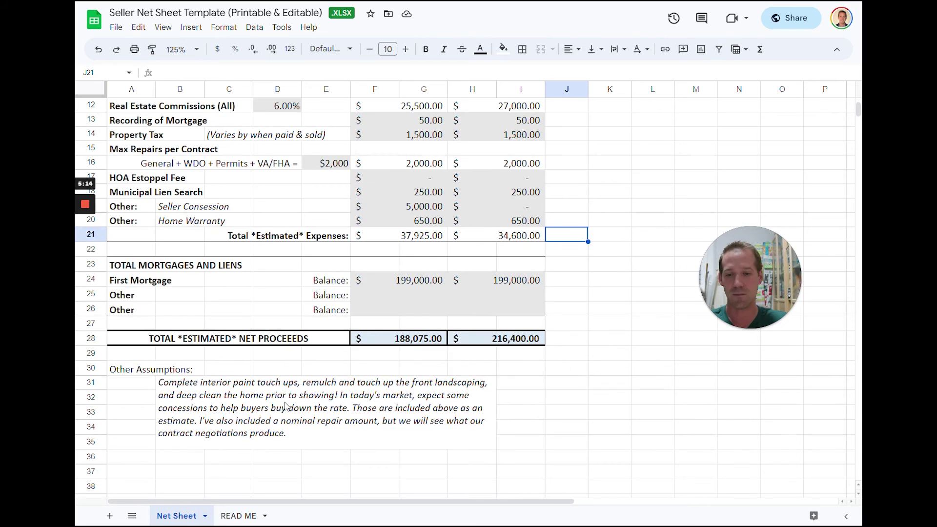
{"action": "left_click", "coordinate": [250, 404]}
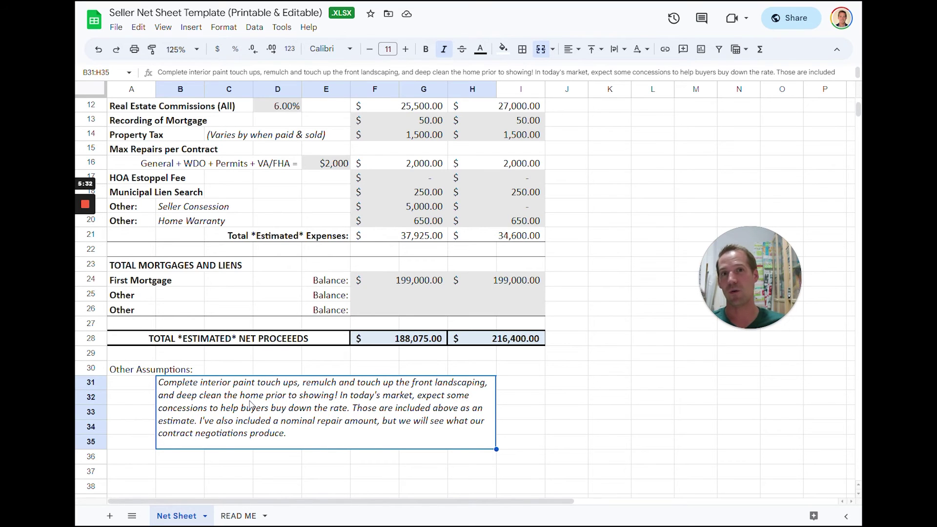
- Review the completed net sheet from the seller details and sales price through the net proceeds and Other Assumptions
{"action": "scroll", "coordinate": [294, 208], "scroll_direction": "up", "scroll_amount": 1}
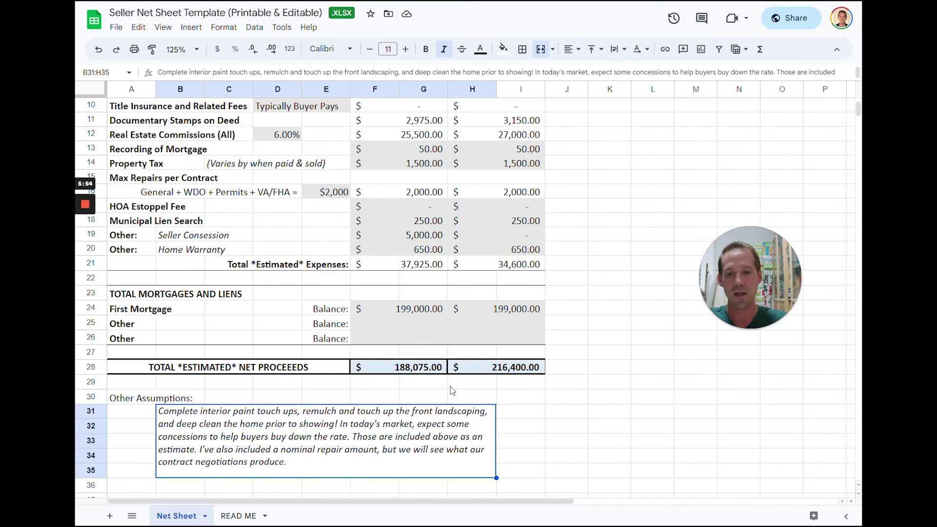
{"action": "left_click", "coordinate": [567, 224]}
{"action": "scroll", "coordinate": [569, 228], "scroll_direction": "up", "scroll_amount": 2}
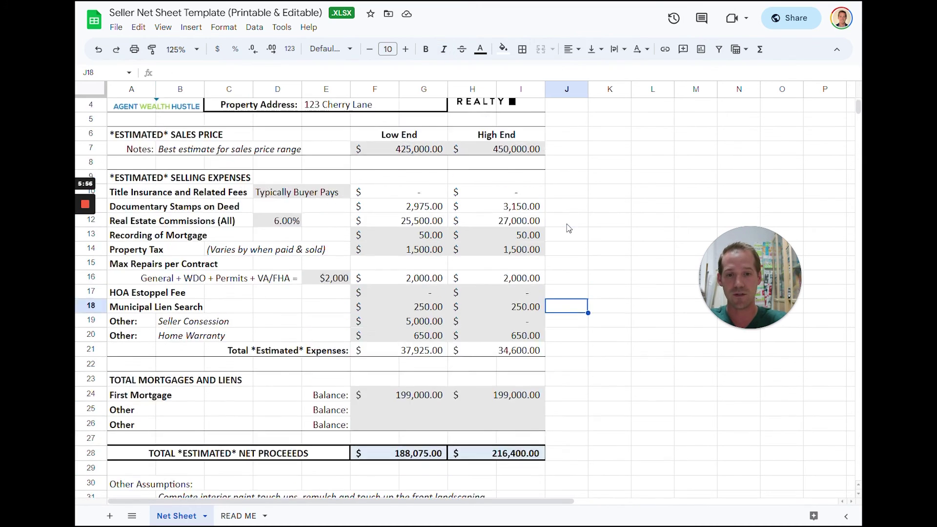
{"action": "scroll", "coordinate": [568, 228], "scroll_direction": "up", "scroll_amount": 1}
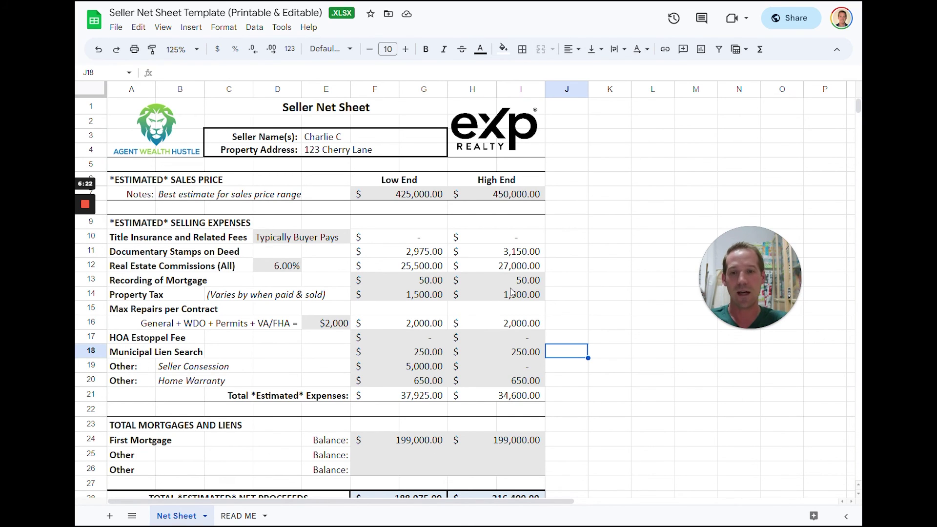
{"action": "scroll", "coordinate": [489, 262], "scroll_direction": "down", "scroll_amount": 5}
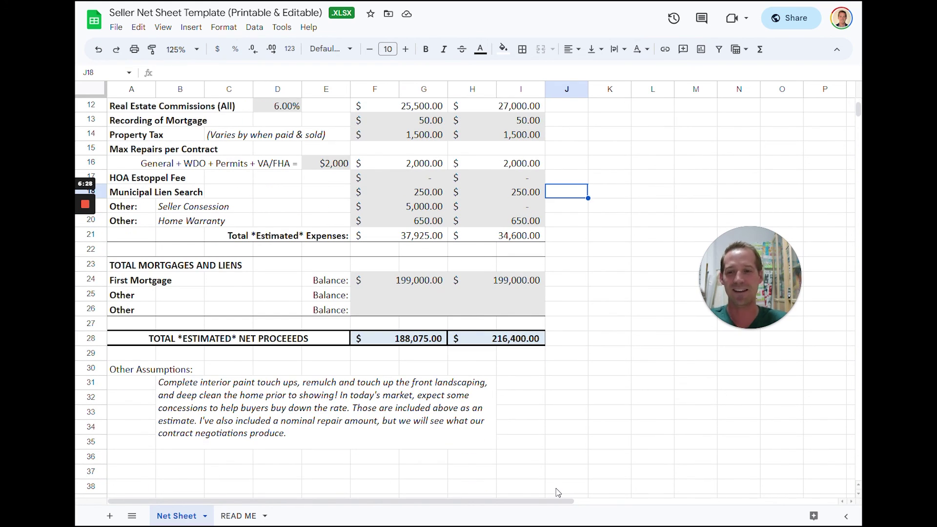
{"action": "scroll", "coordinate": [466, 372], "scroll_direction": "up", "scroll_amount": 4}
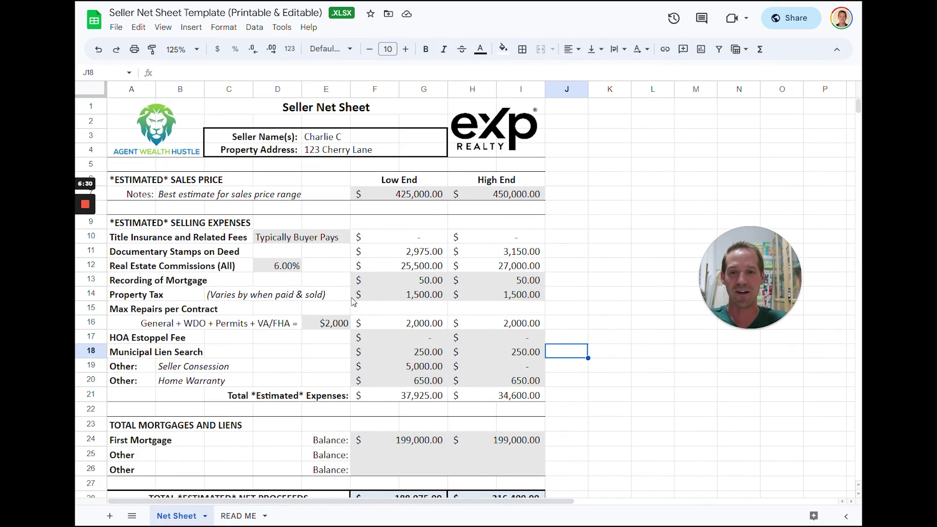